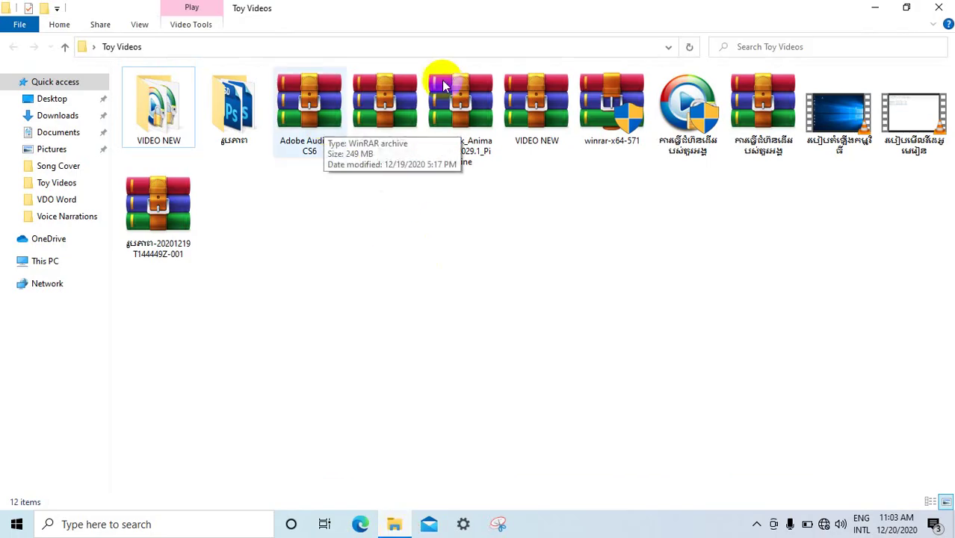
Step: Run Install This.exe from the Adobe Audition CS6 folder inside the Adobe Audition CS6 archive, ignoring the pending-restart issue
left_click(323, 111)
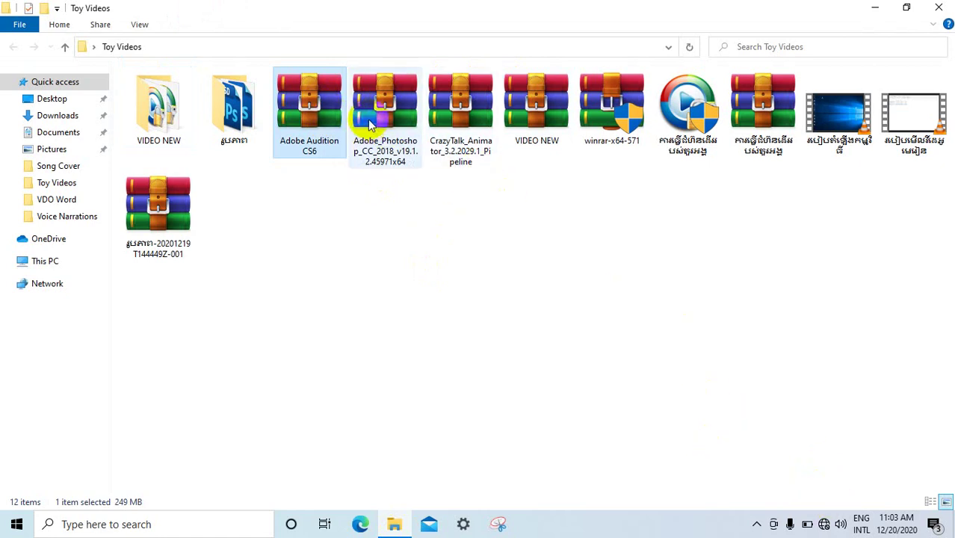
double_click(313, 107)
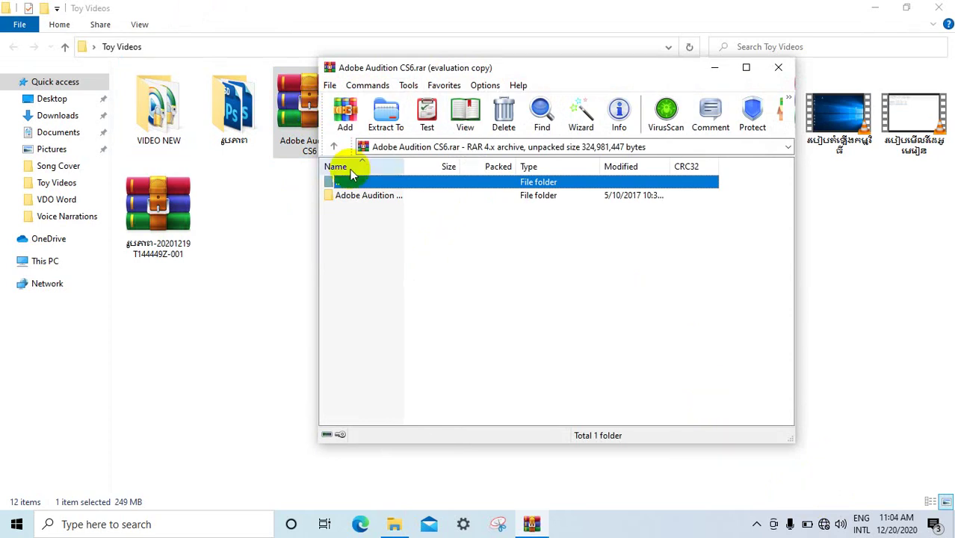
double_click(351, 196)
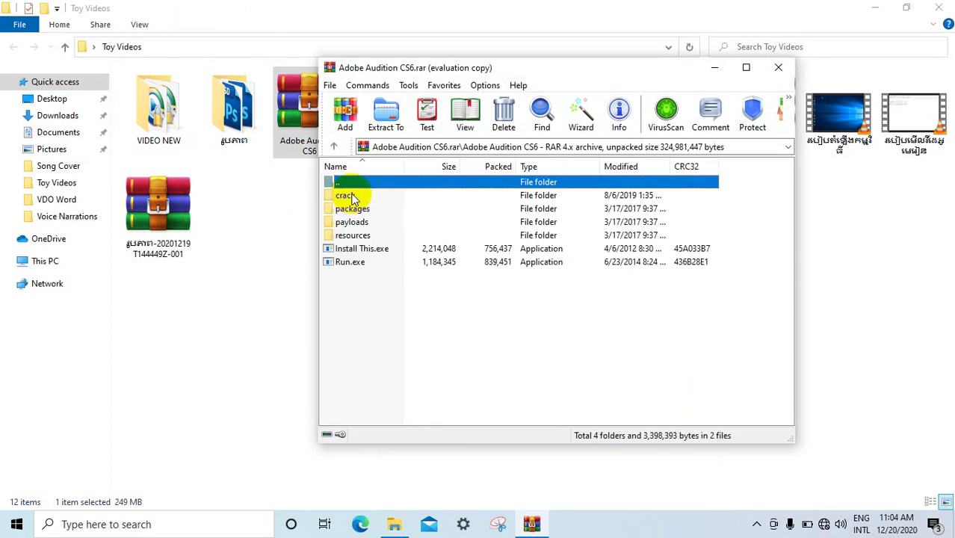
double_click(359, 251)
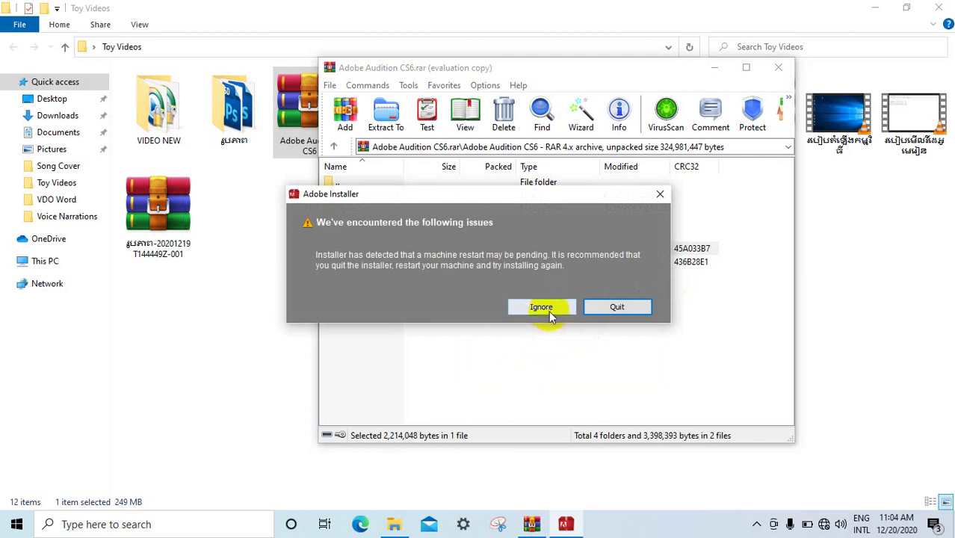
left_click(548, 309)
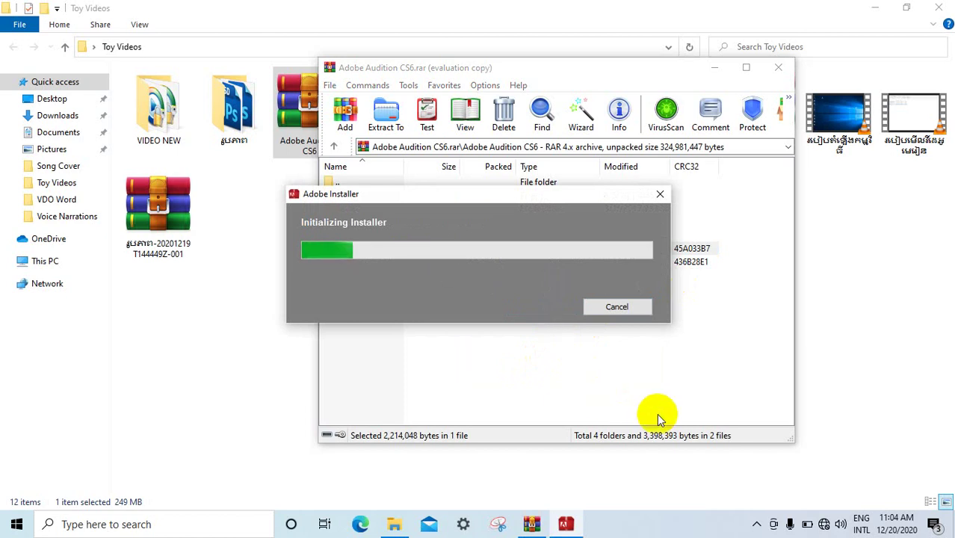
left_click(757, 525)
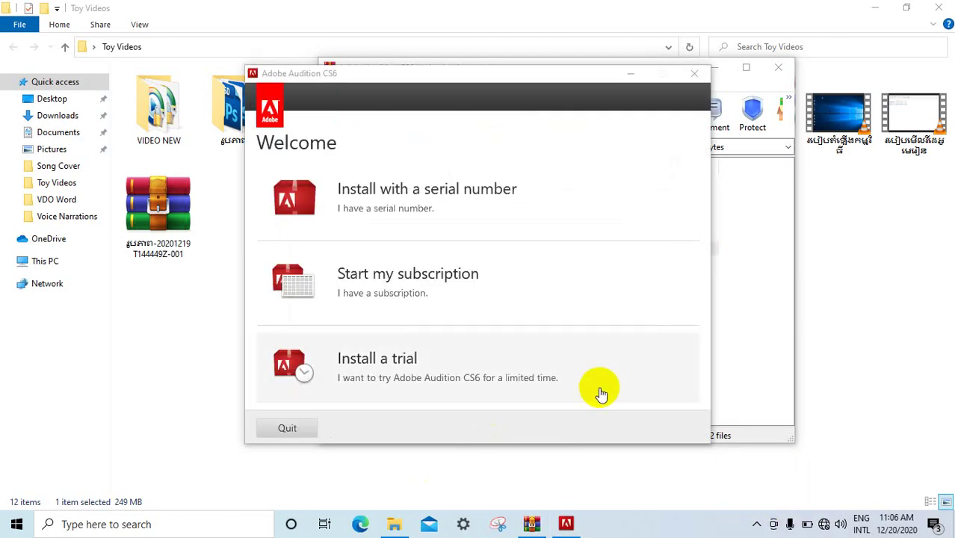
Step: Install Adobe Audition CS6 as a trial, accepting the license agreement and the default options, and close the installer
left_click(410, 366)
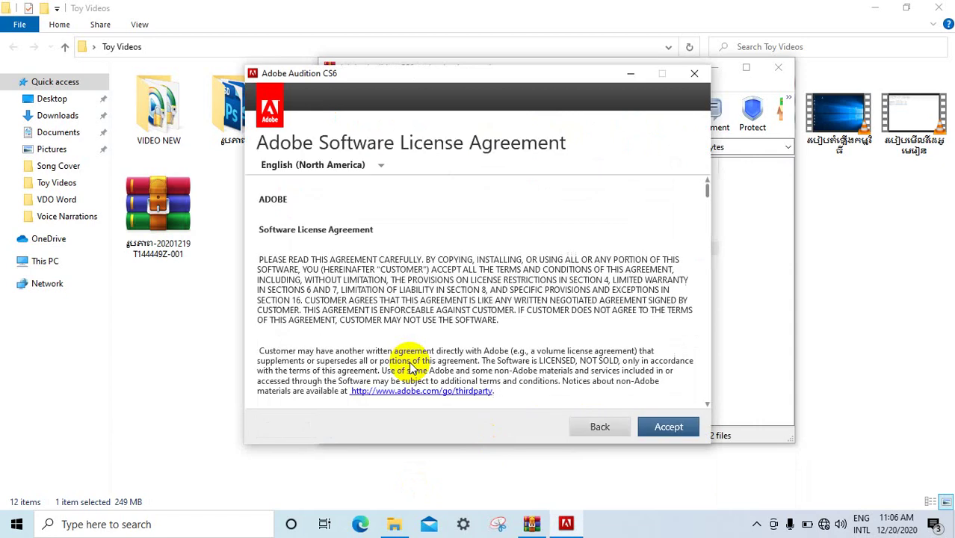
left_click(668, 427)
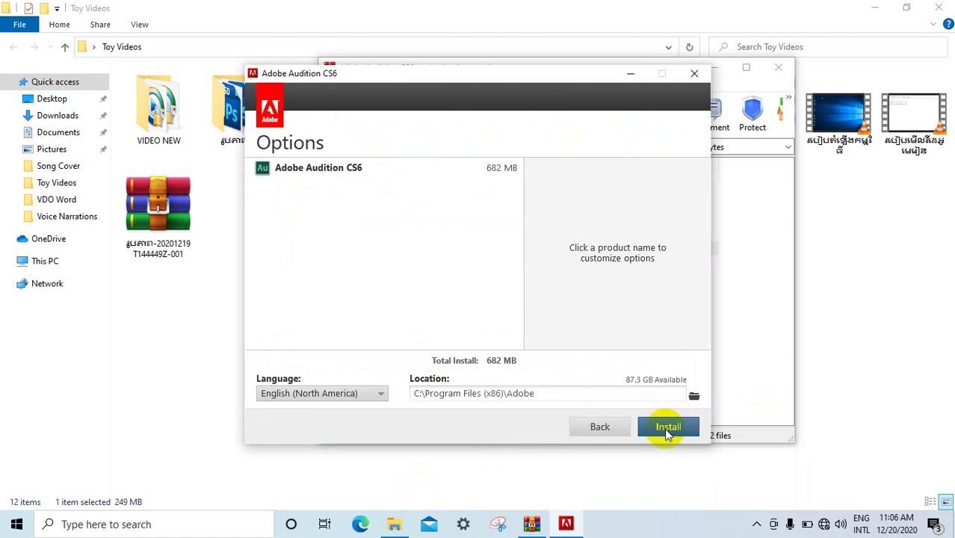
left_click(667, 431)
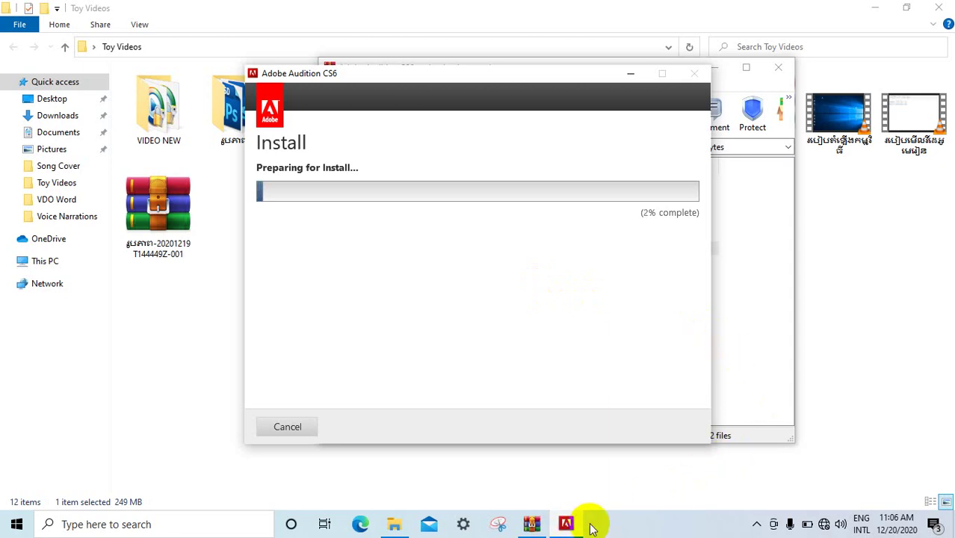
left_click(758, 524)
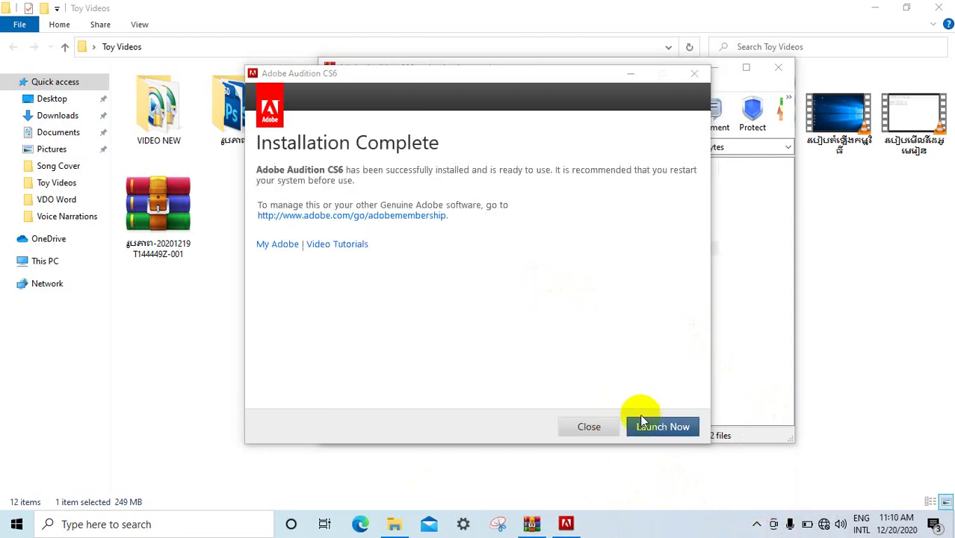
left_click(694, 75)
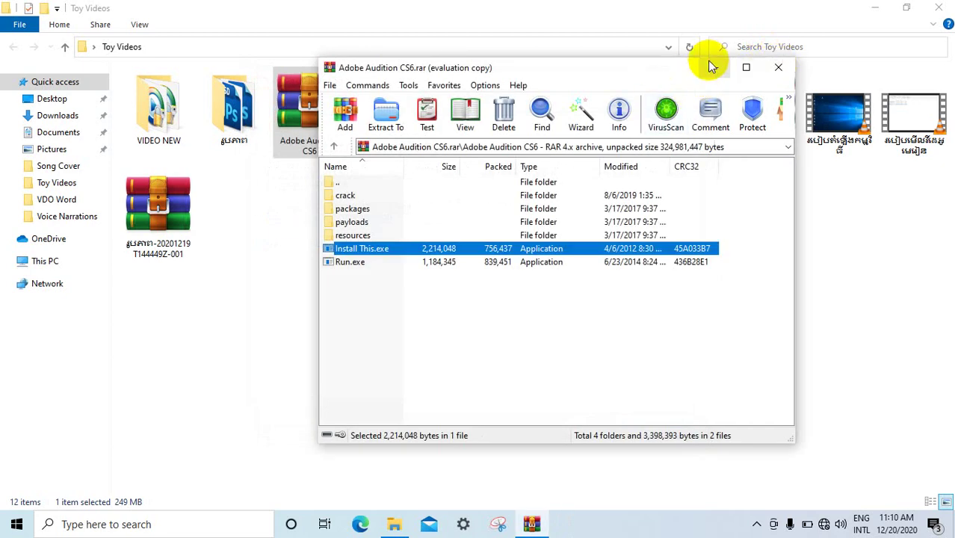
Step: Run Universal Patcher 2.0.exe from the archive's crack folder and turn off its music
double_click(344, 197)
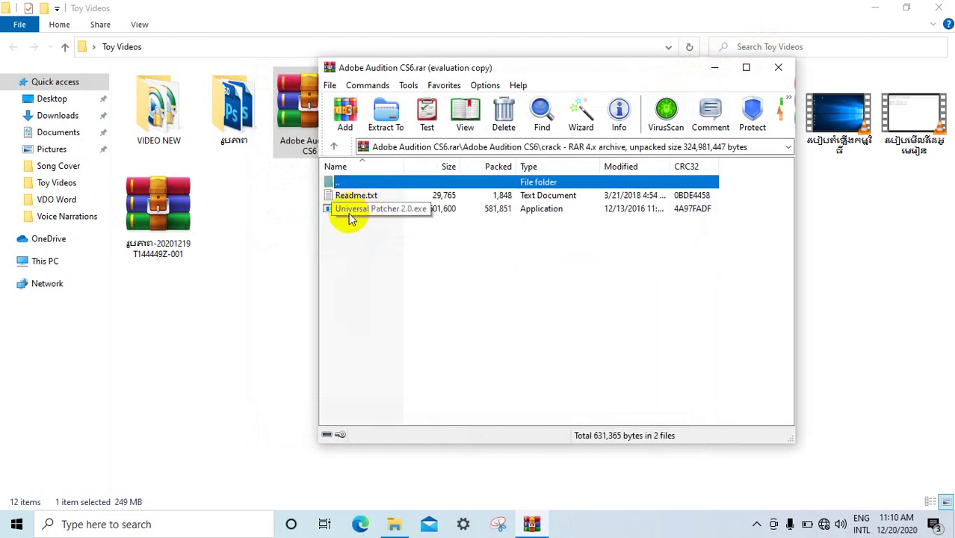
double_click(361, 212)
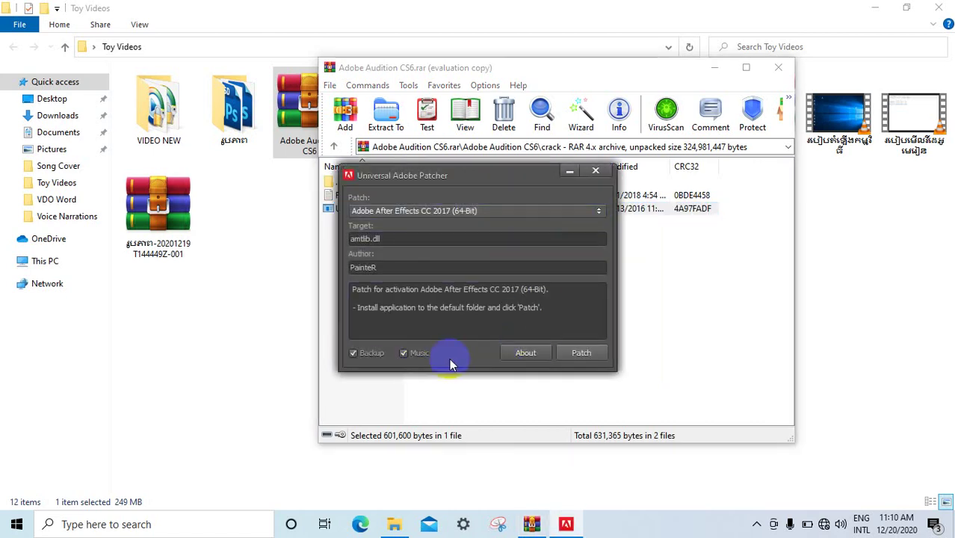
left_click(405, 354)
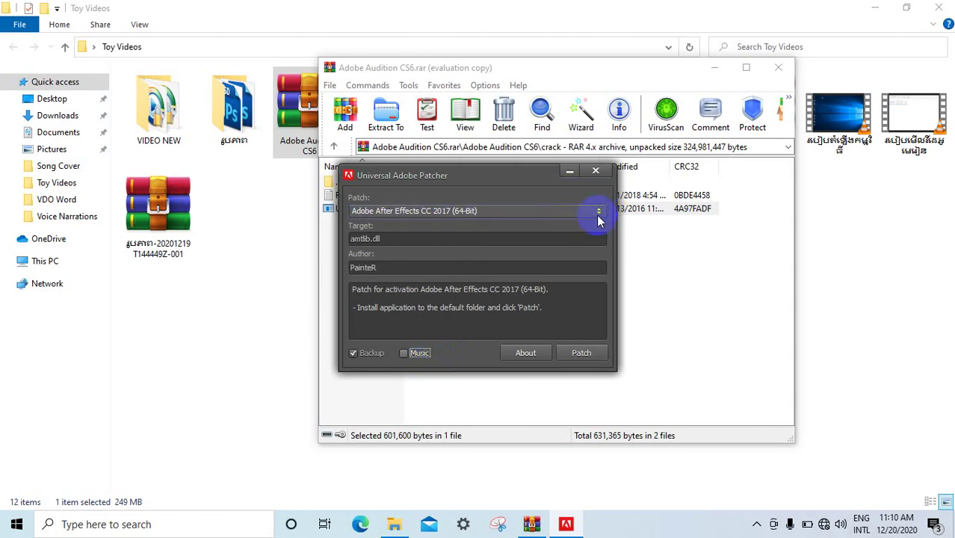
Step: Look through the patcher's list of Adobe products for the Adobe Audition CS6 entry
left_click(598, 214)
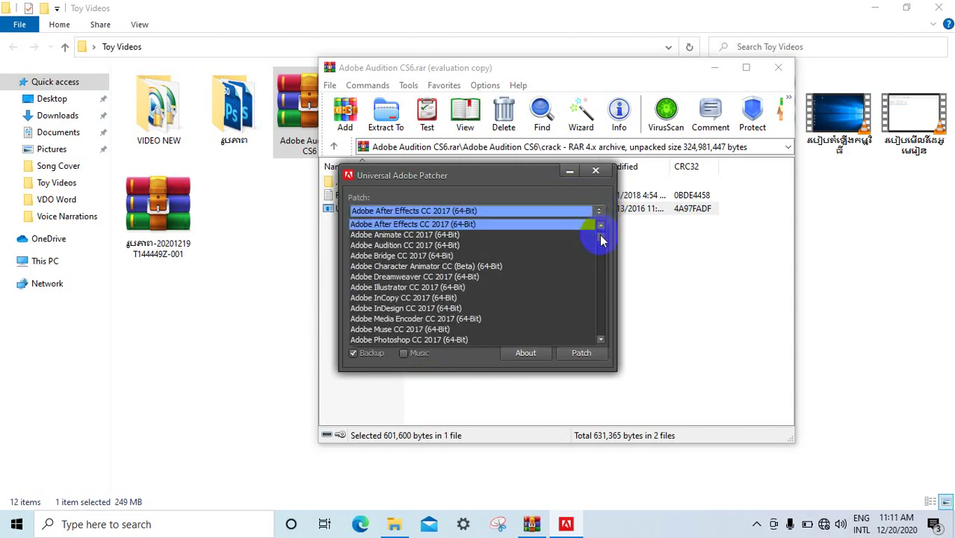
left_click_drag(601, 239, 595, 281)
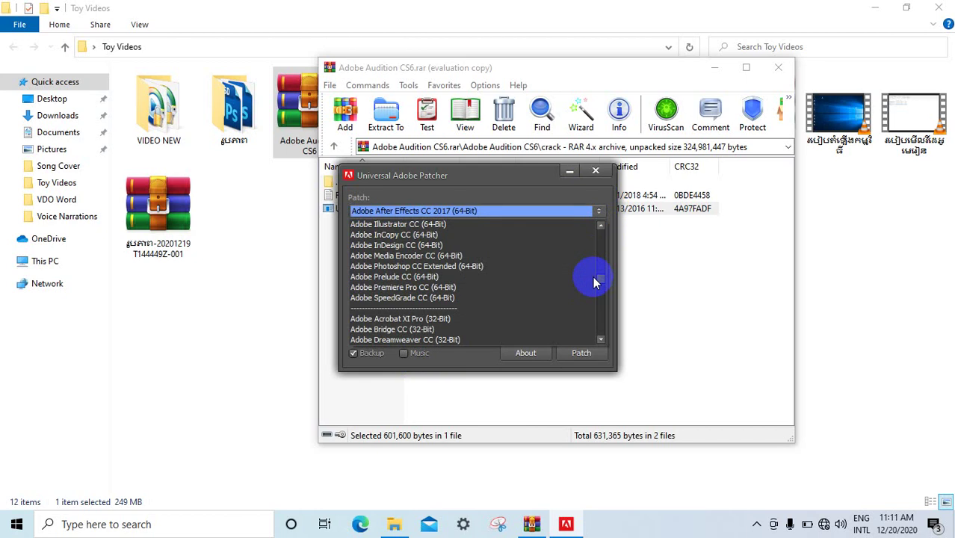
mouse_move(596, 282)
left_mouse_down()
mouse_move(590, 307)
mouse_move(589, 297)
left_mouse_up()
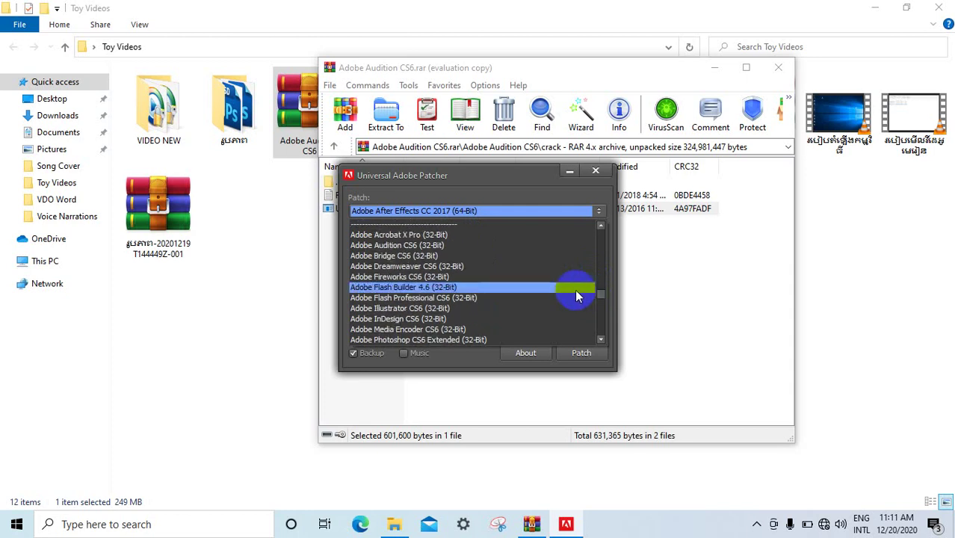
left_click(601, 340)
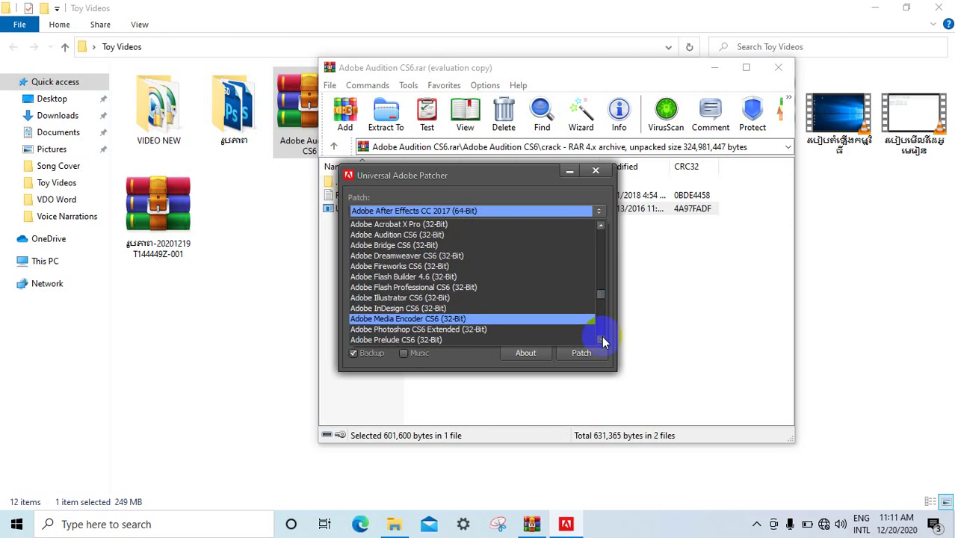
left_click(600, 340)
left_click(600, 340)
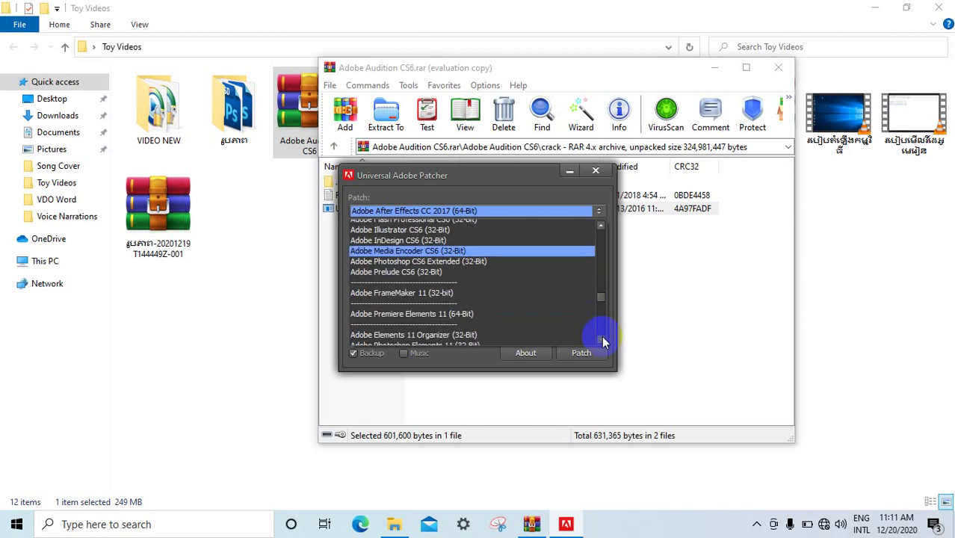
left_click(600, 340)
left_click(601, 340)
left_click(601, 340)
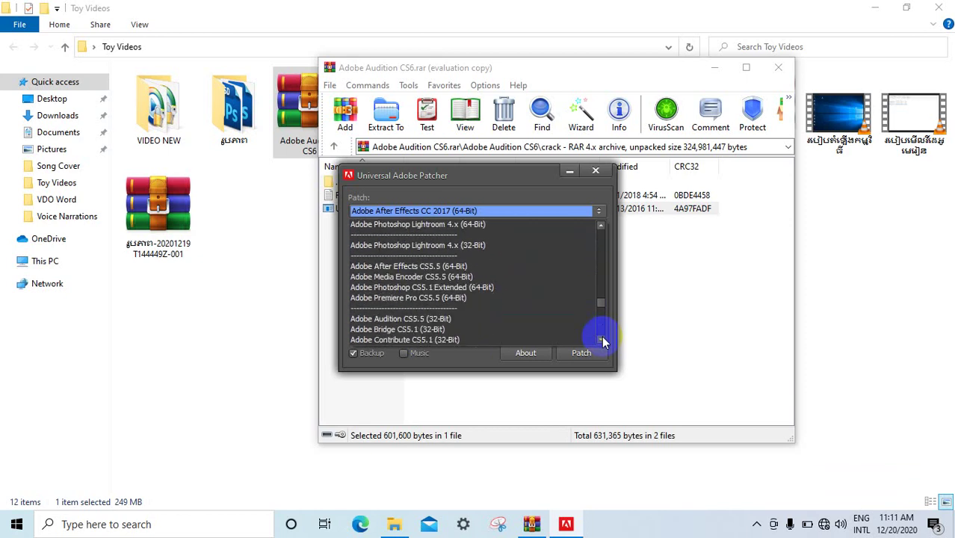
left_click(601, 340)
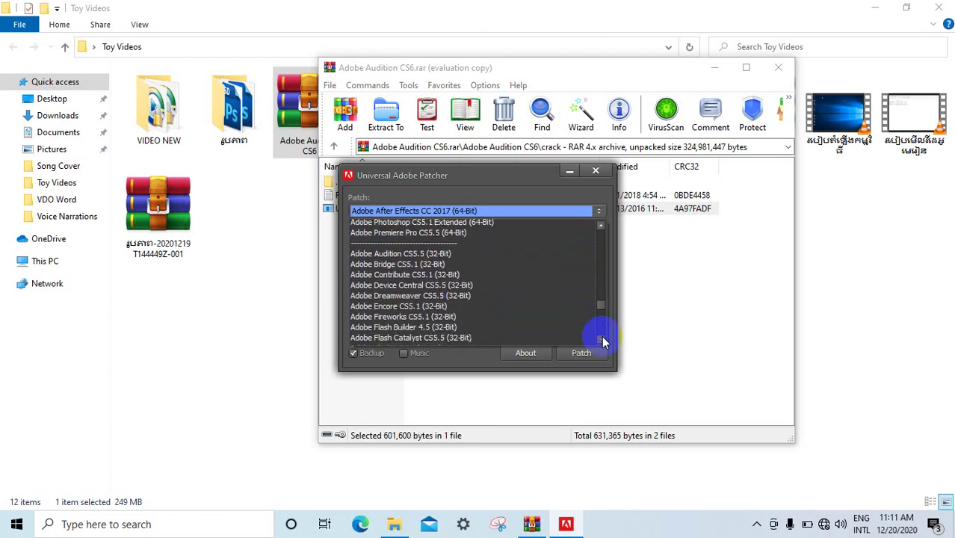
left_click(600, 340)
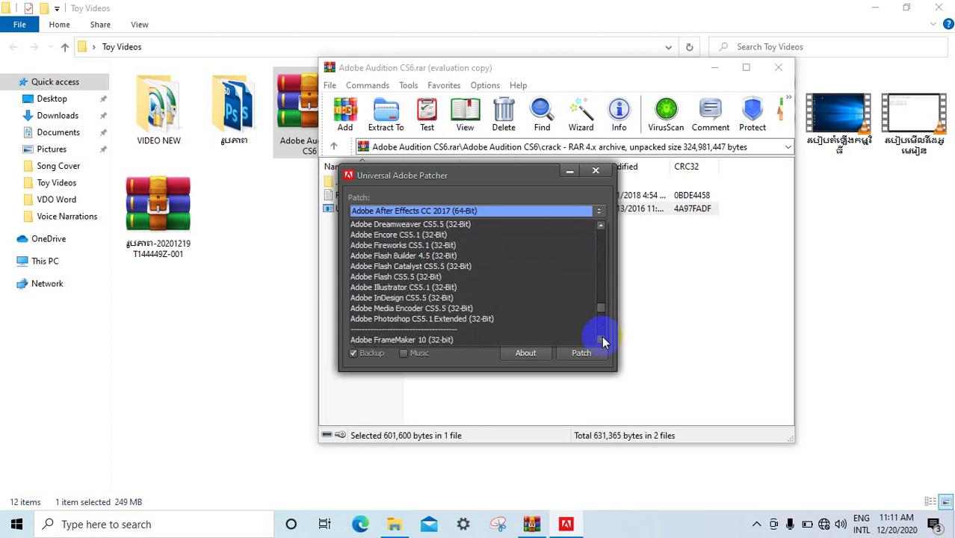
left_click(600, 340)
left_click(601, 340)
left_click(600, 340)
left_click(601, 339)
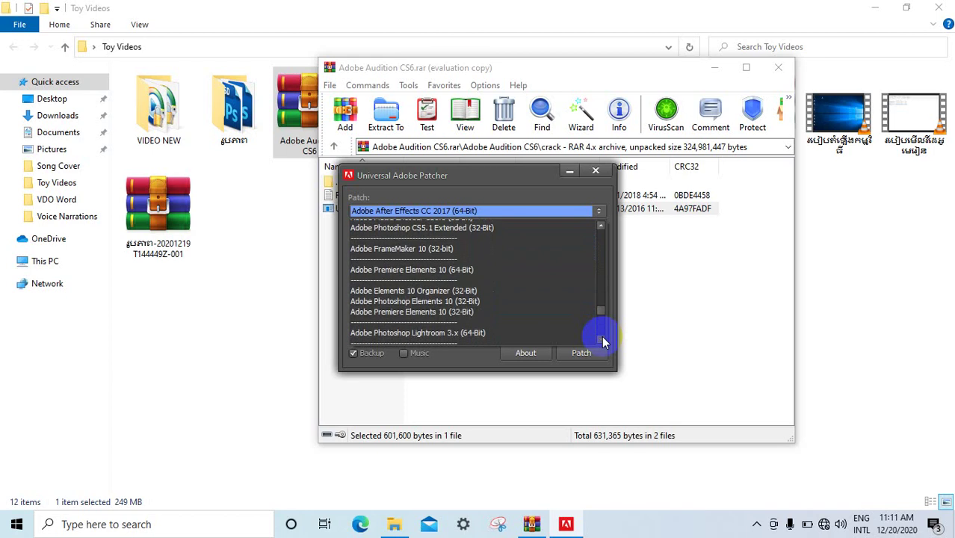
left_click(601, 340)
left_click(601, 340)
left_click(600, 340)
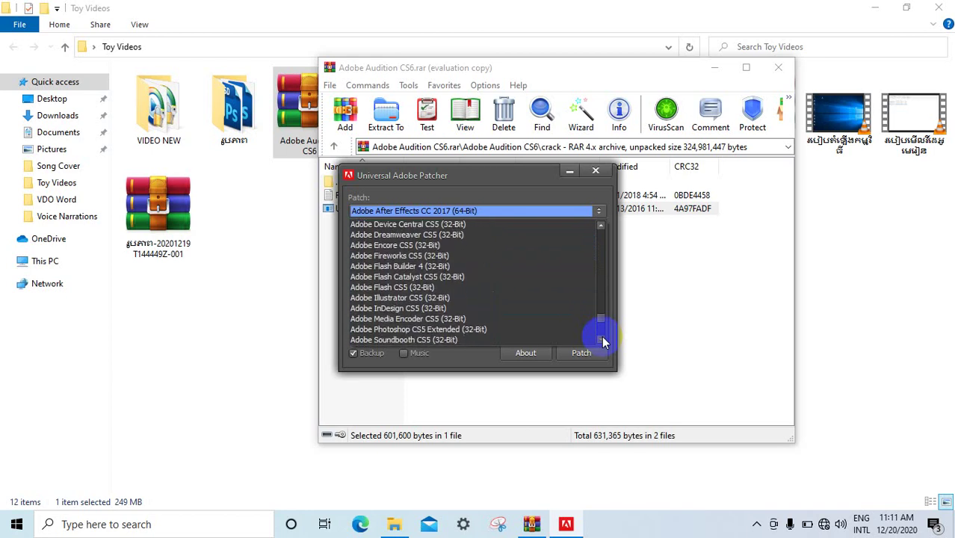
left_click(601, 340)
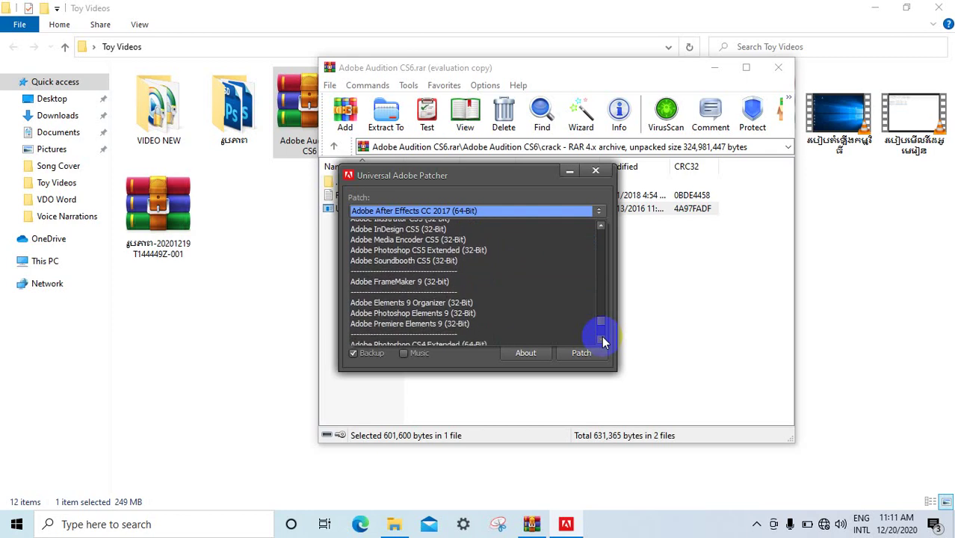
left_click(602, 340)
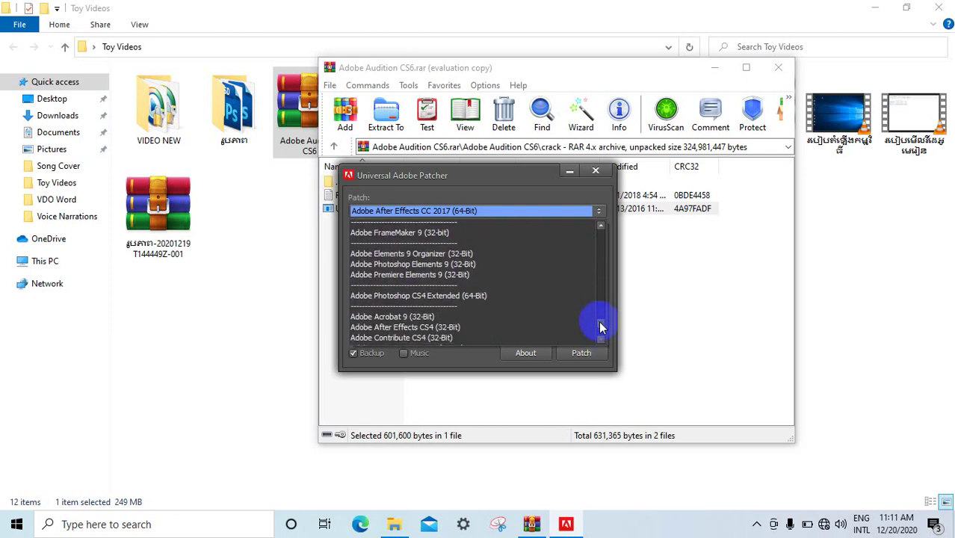
scroll(600, 327, "down", 5)
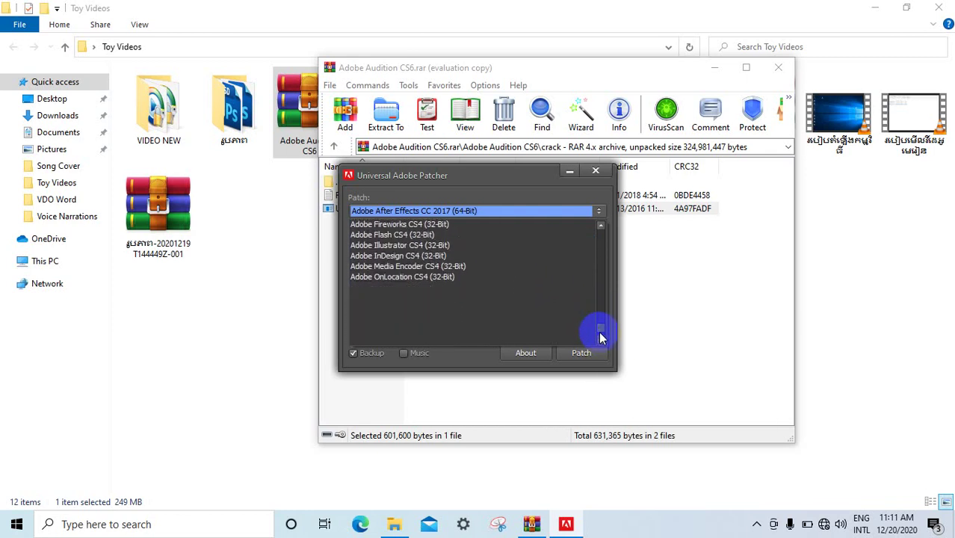
left_click_drag(600, 333, 600, 312)
scroll(600, 315, "down", 2)
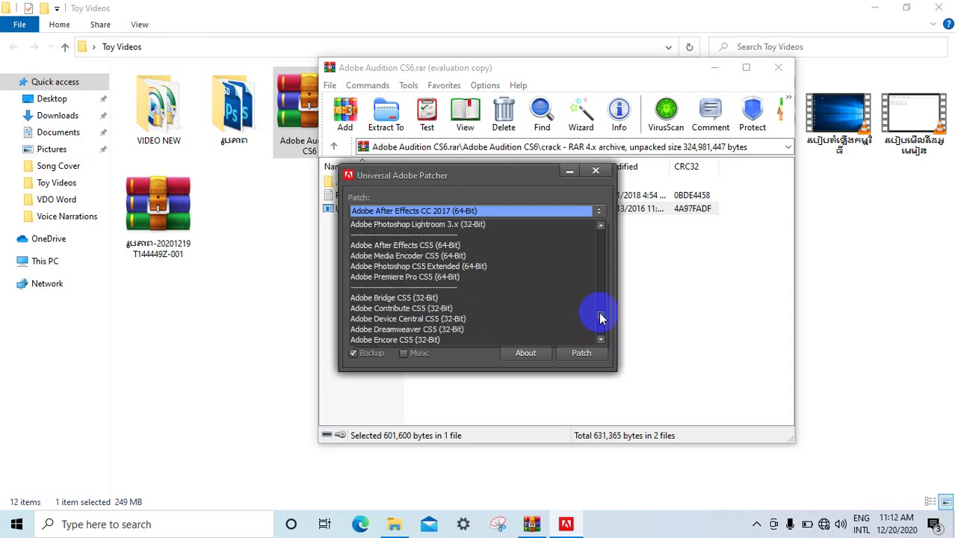
scroll(601, 313, "up", 4)
scroll(600, 313, "up", 3)
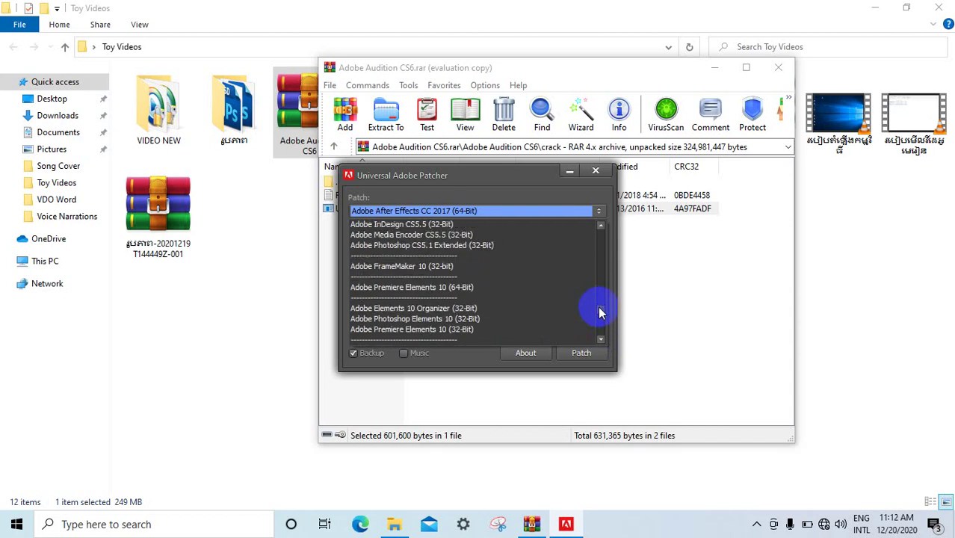
scroll(600, 312, "up", 3)
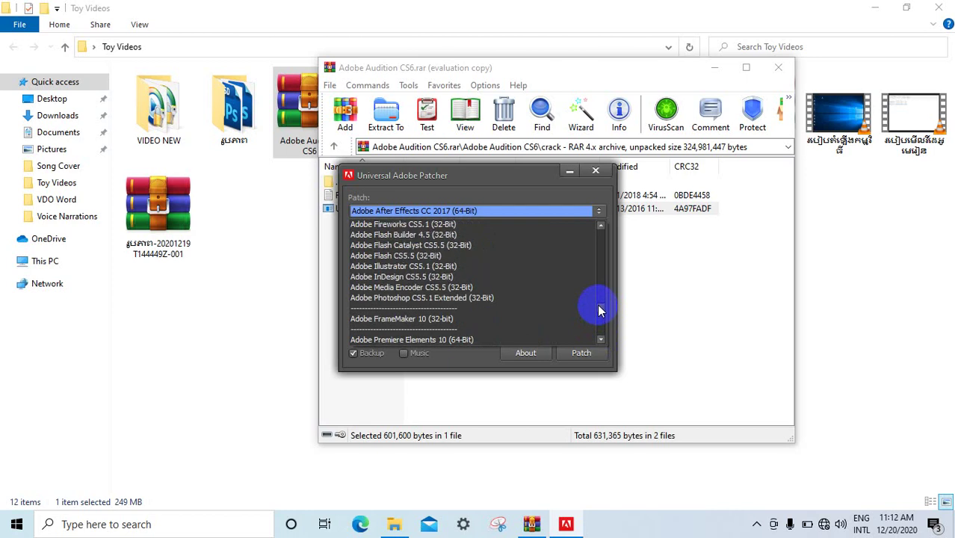
scroll(600, 311, "up", 3)
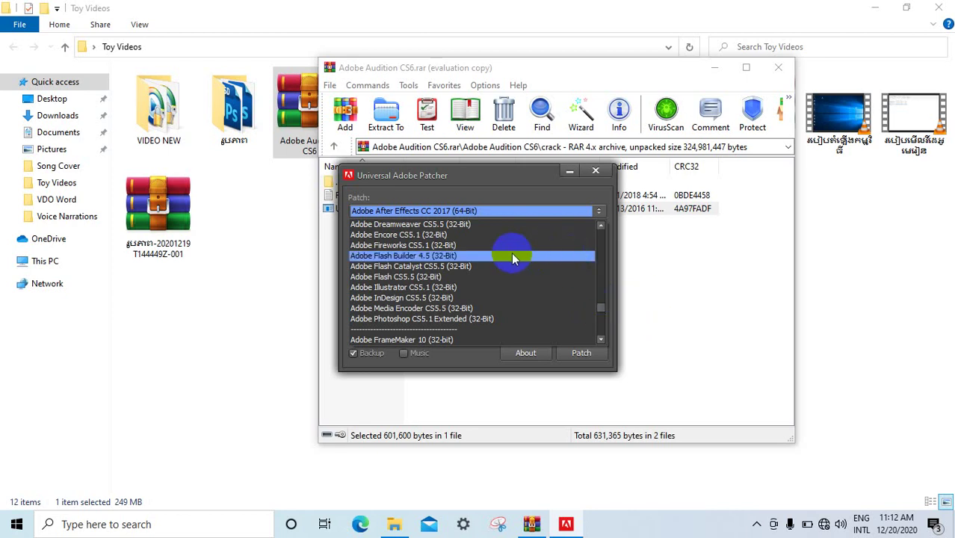
scroll(510, 262, "down", 7)
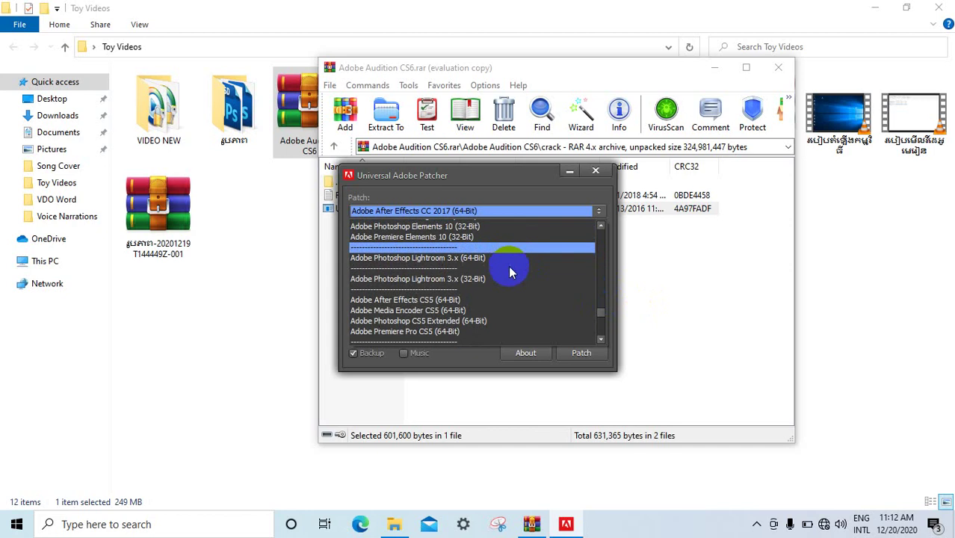
scroll(509, 272, "down", 5)
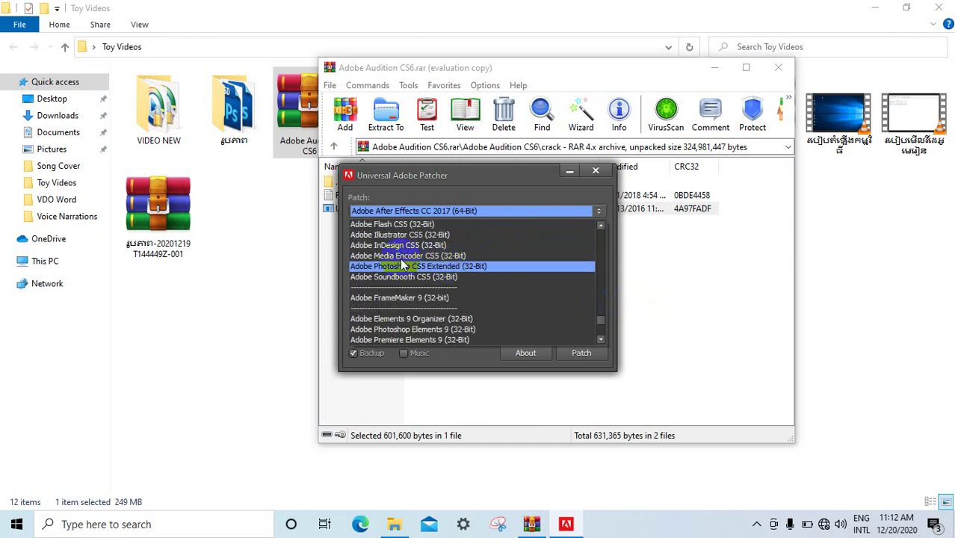
scroll(420, 292, "down", 3)
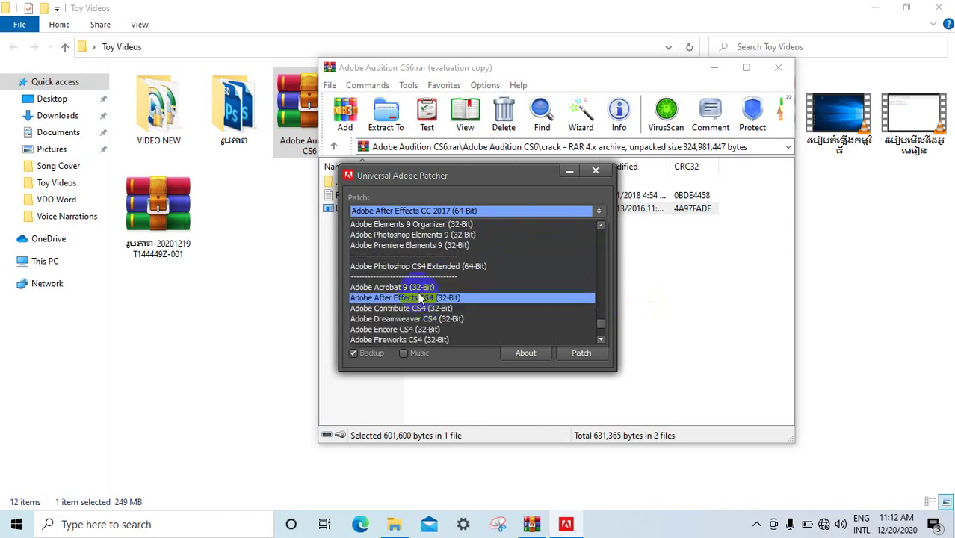
scroll(418, 299, "down", 3)
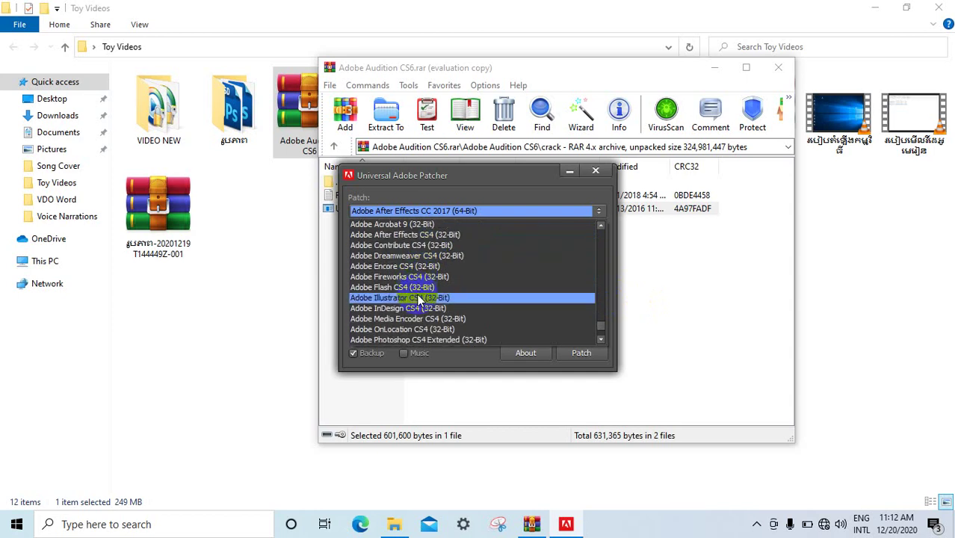
Step: Choose Adobe Audition CS6 (32-Bit) as the product in the patcher and apply the patch with Backup enabled
scroll(417, 293, "down", 3)
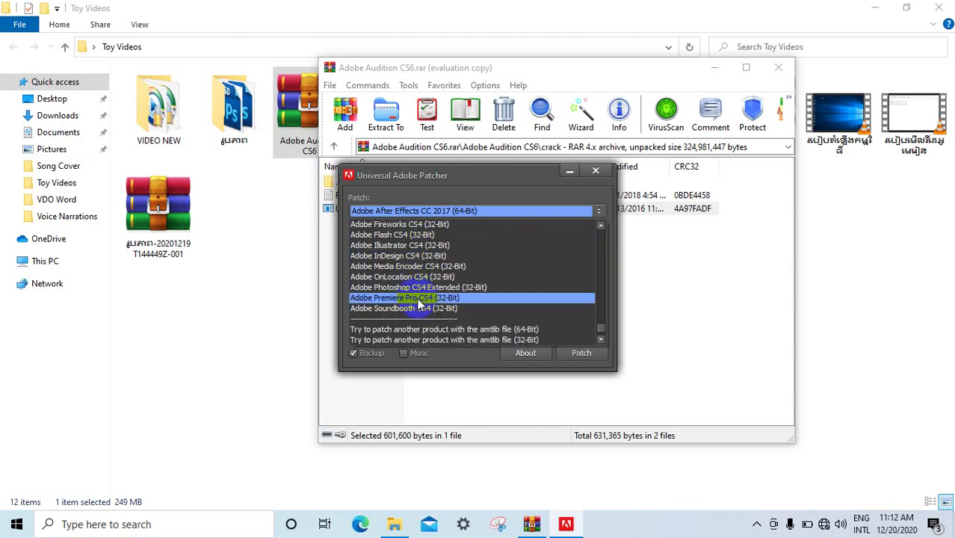
scroll(486, 315, "up", 5)
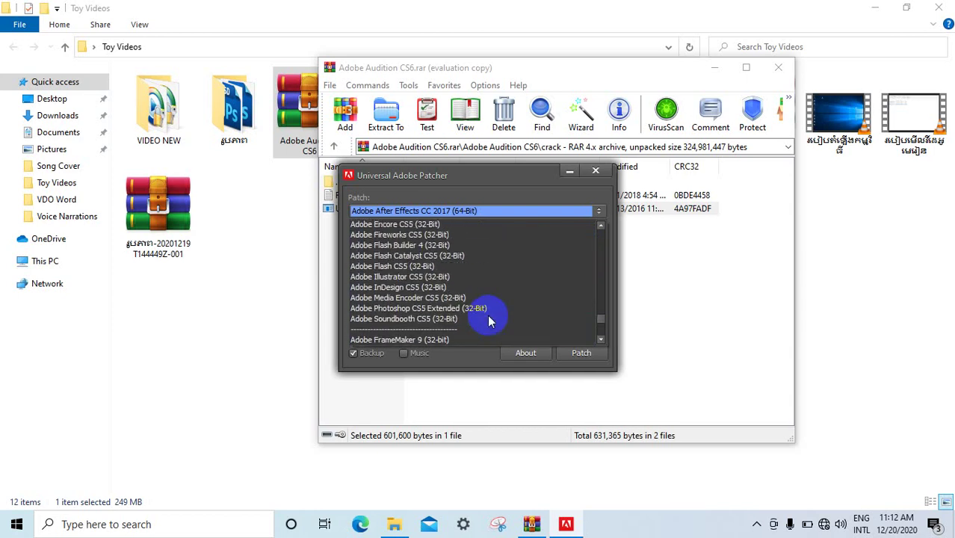
scroll(489, 319, "up", 5)
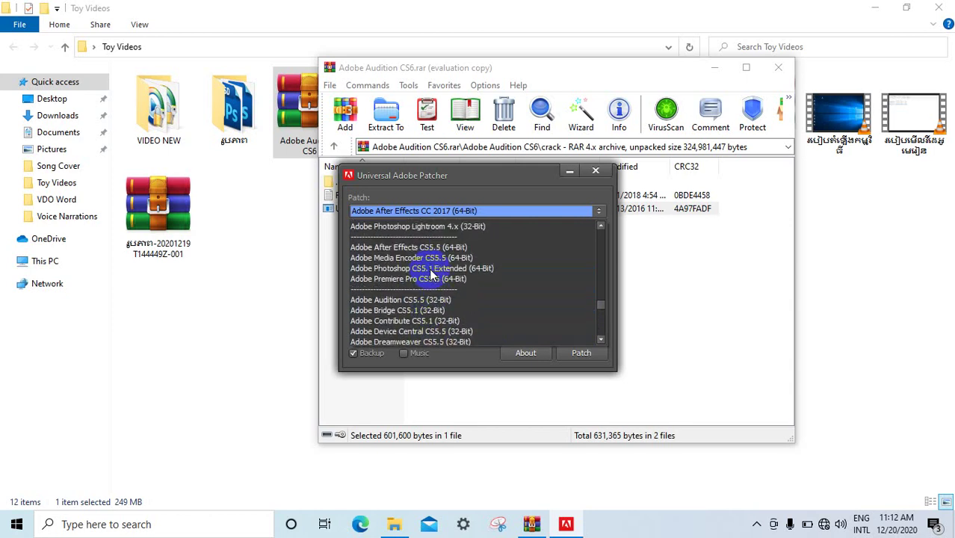
scroll(430, 275, "up", 5)
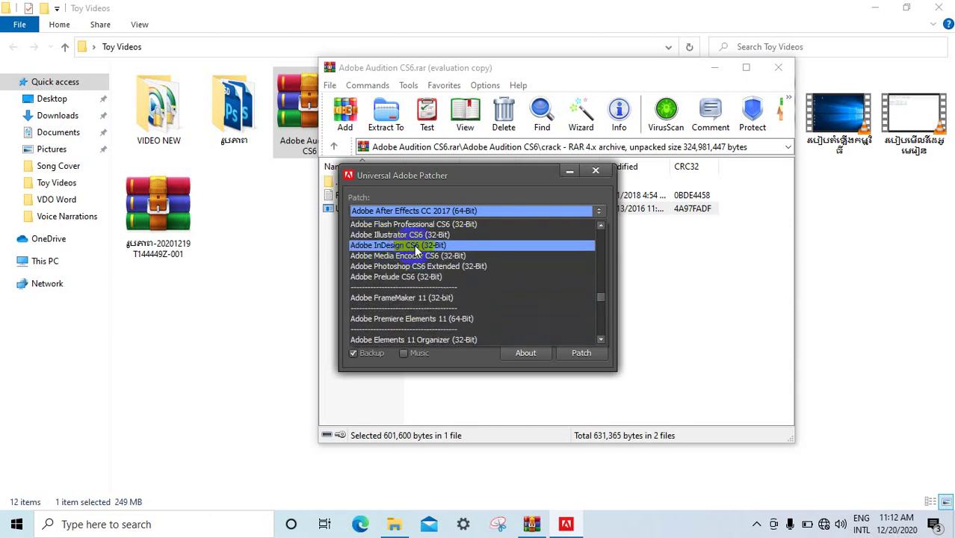
scroll(415, 251, "up", 3)
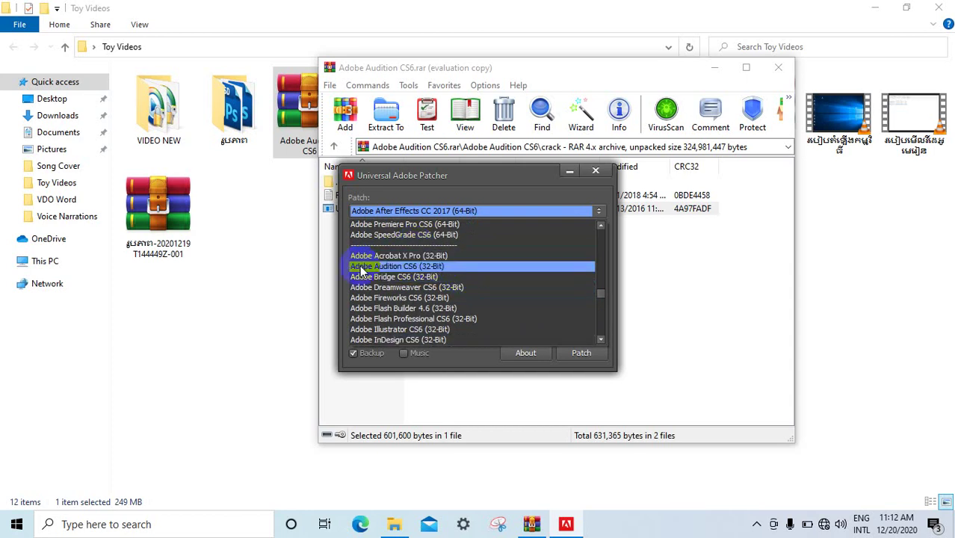
left_click(439, 269)
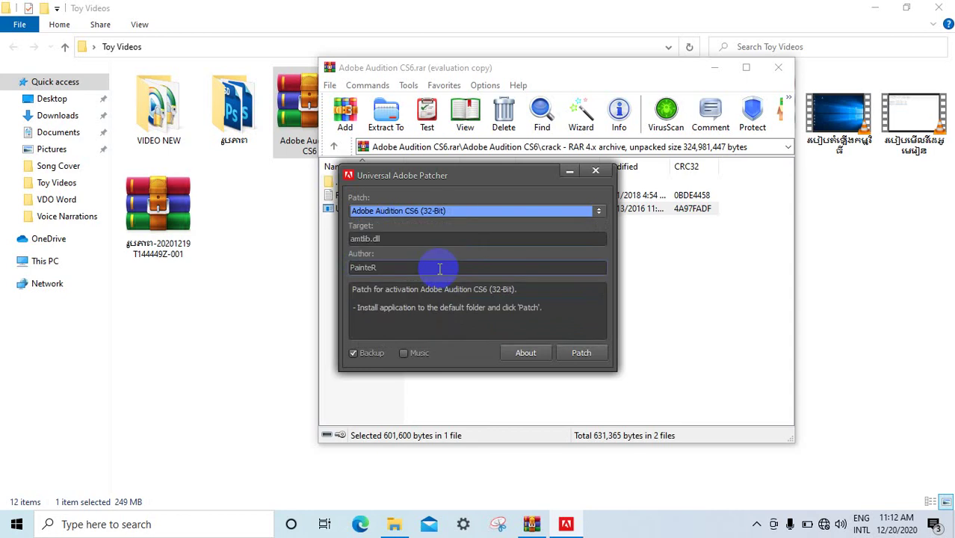
left_click(580, 355)
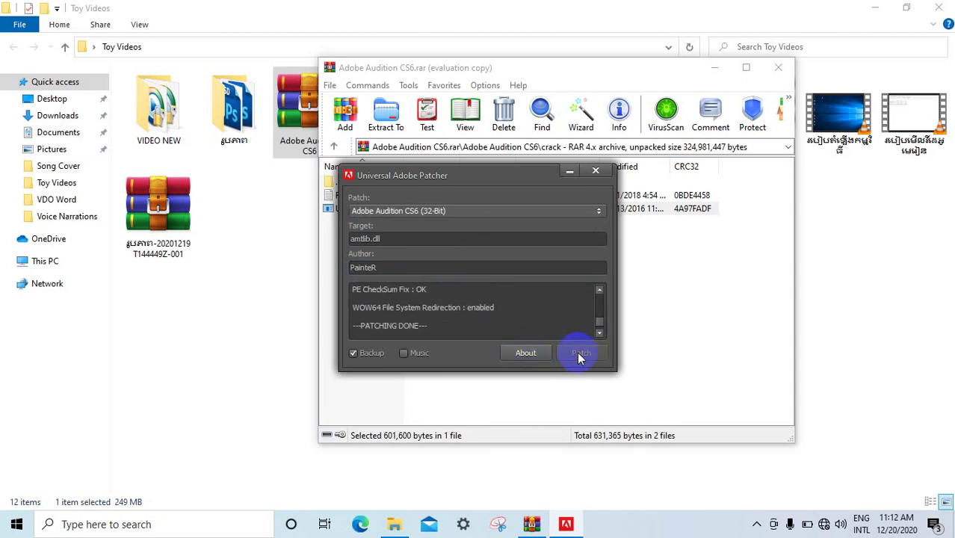
Step: Close the patcher and the Adobe Audition CS6 archive, and minimize the Toy Videos folder to reach the desktop
left_click(602, 173)
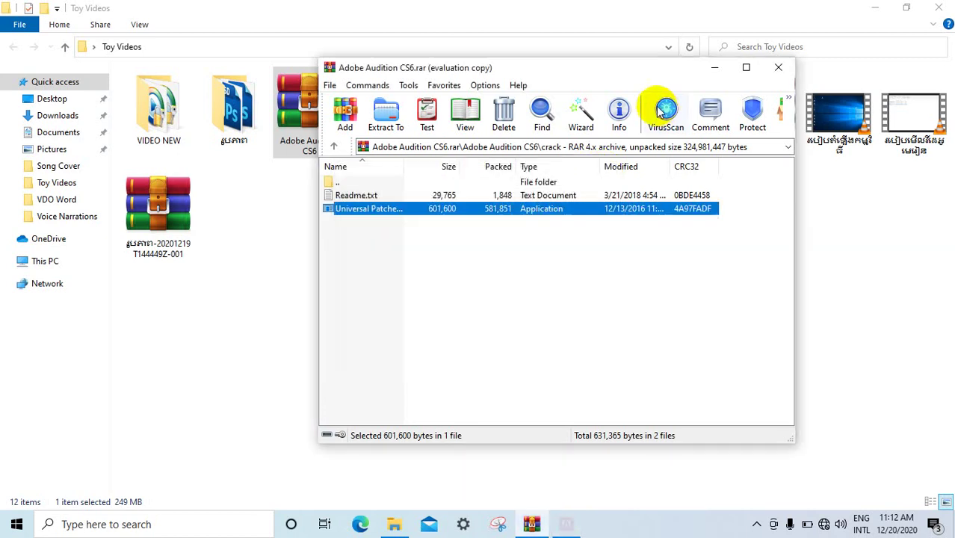
left_click(788, 71)
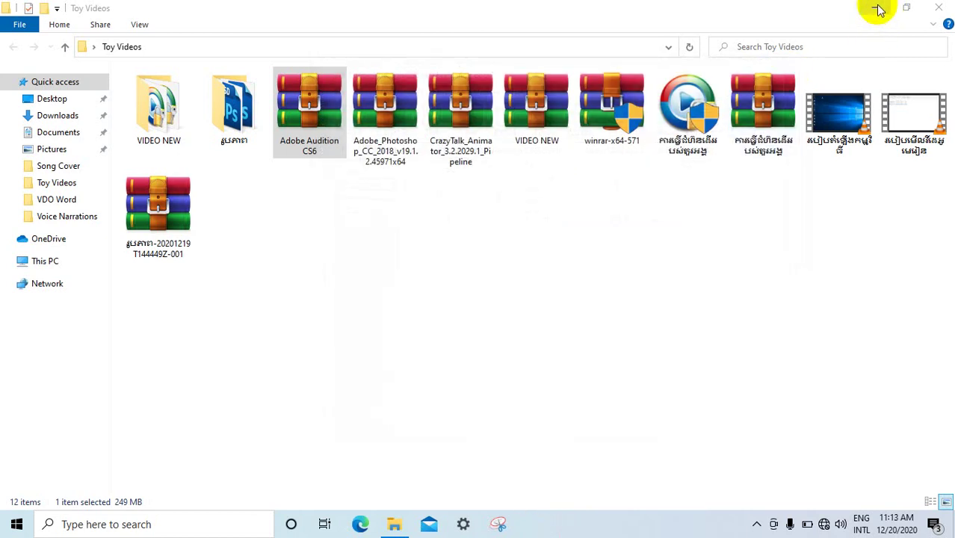
left_click(874, 8)
Step: Create a desktop shortcut for Adobe Audition CS6 from its recently added entry among the installed programs
left_click(237, 447)
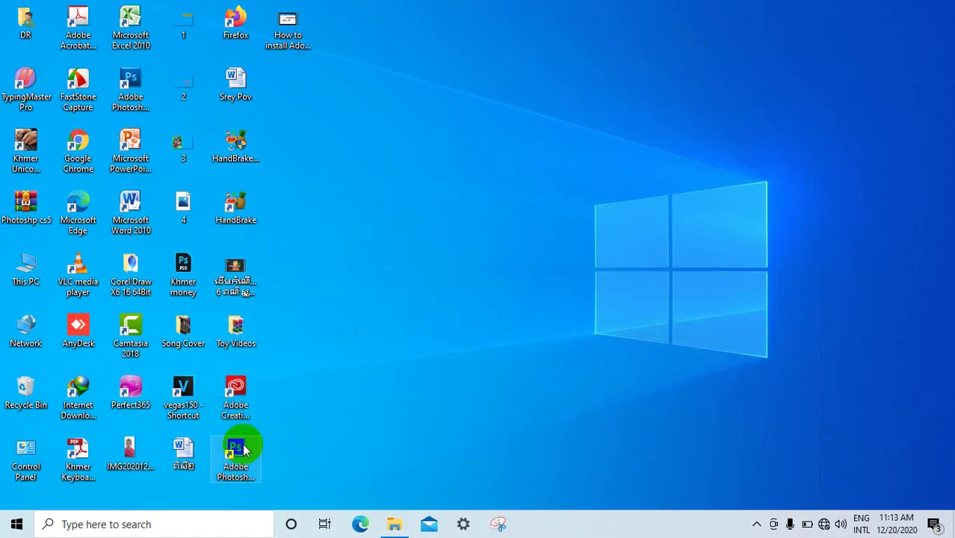
left_click(215, 301)
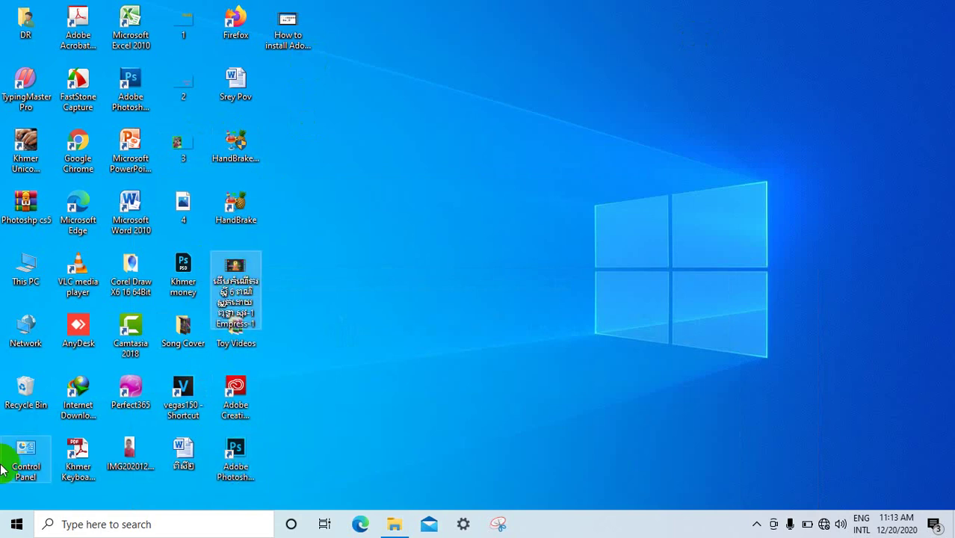
left_click(18, 523)
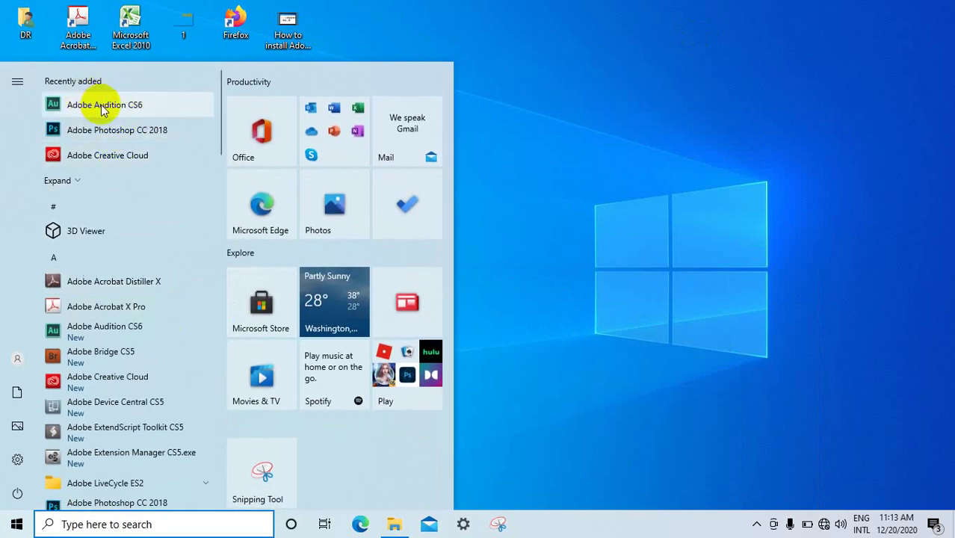
left_click_drag(103, 109, 514, 34)
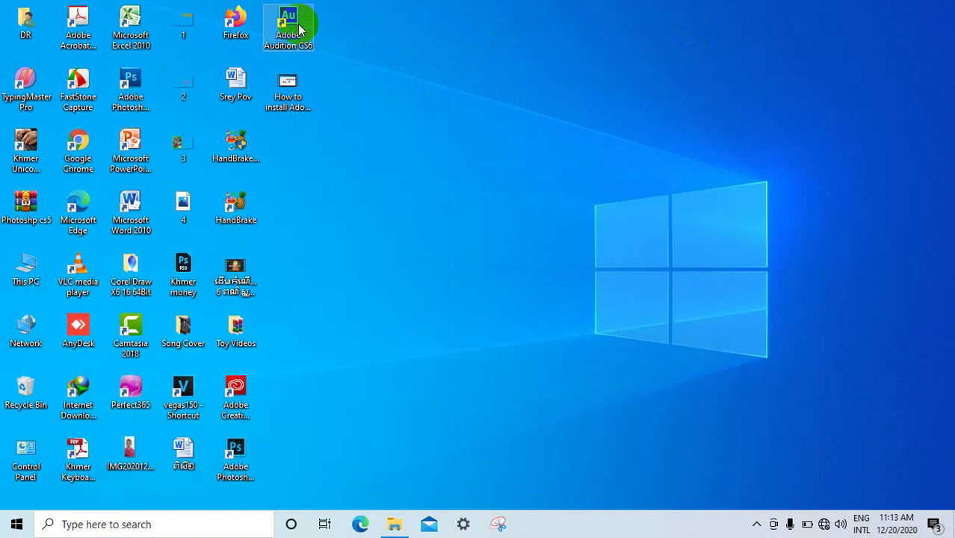
Step: Refresh the desktop several times
right_click(360, 11)
left_click(373, 48)
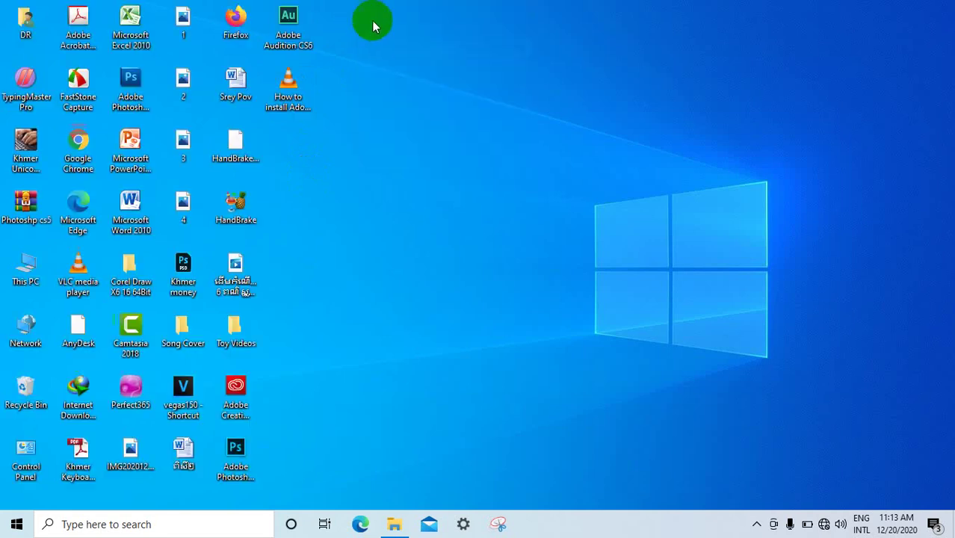
right_click(363, 8)
left_click(383, 40)
right_click(352, 6)
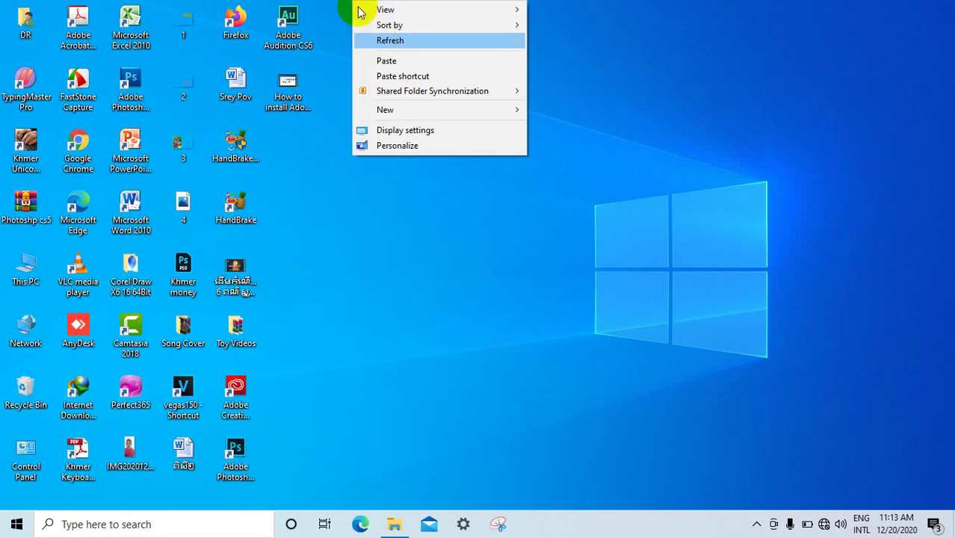
left_click(381, 42)
right_click(342, 4)
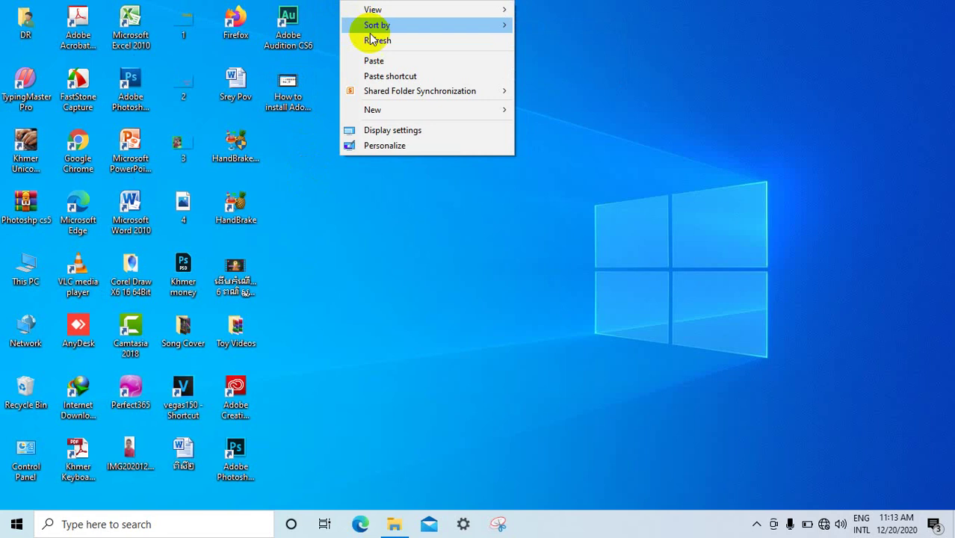
left_click(374, 40)
right_click(337, 5)
left_click(367, 43)
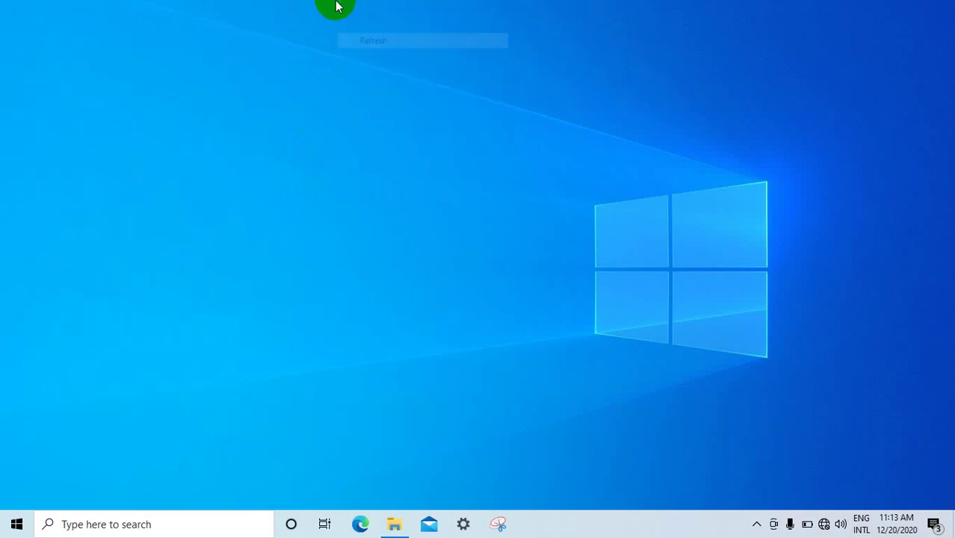
right_click(335, 6)
left_click(366, 39)
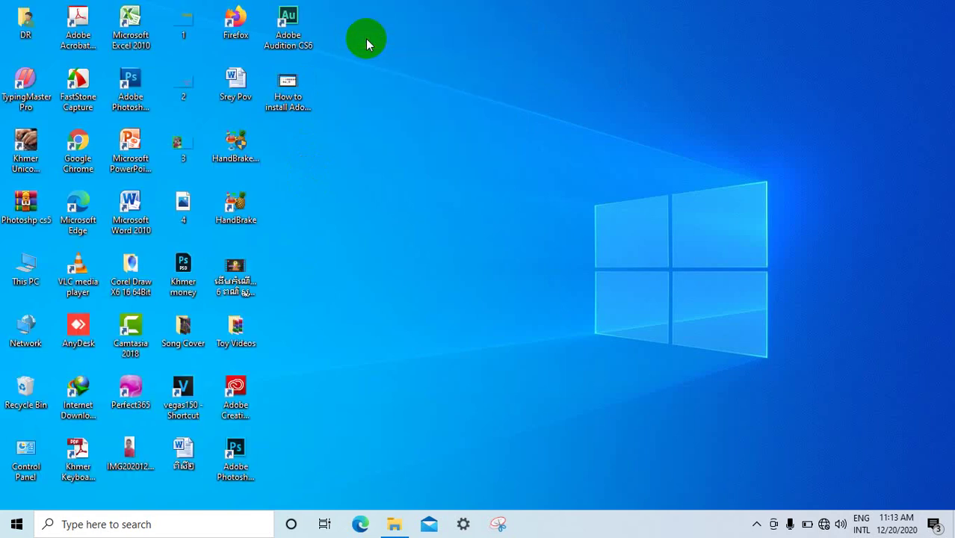
Step: Launch Adobe Audition CS6 from its desktop shortcut, dismiss the QuickTime alert so it does not show again, and close the program
double_click(300, 31)
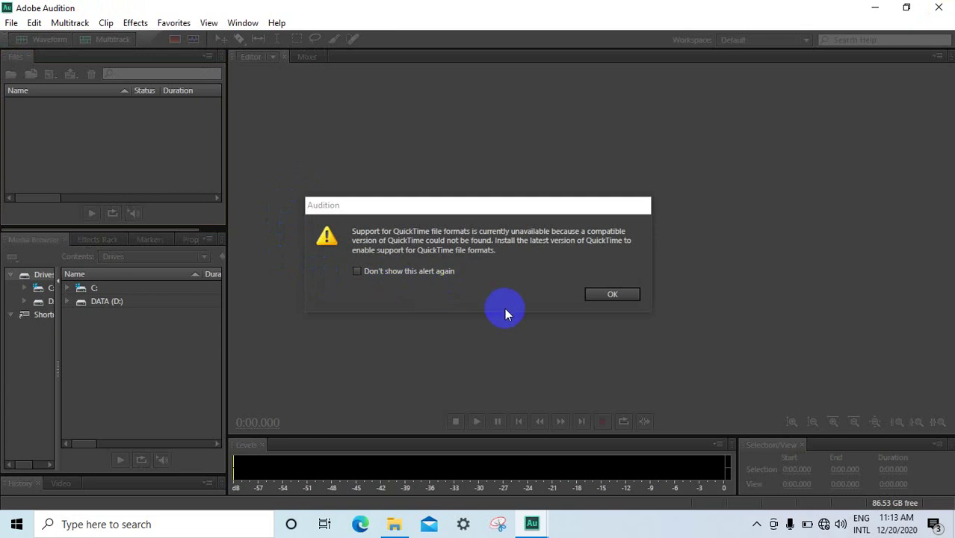
left_click(357, 271)
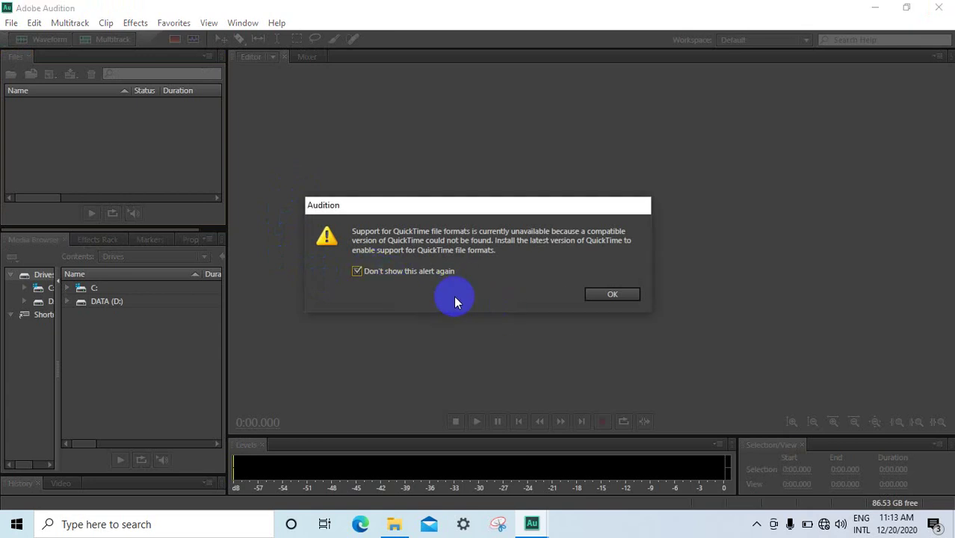
left_click(590, 294)
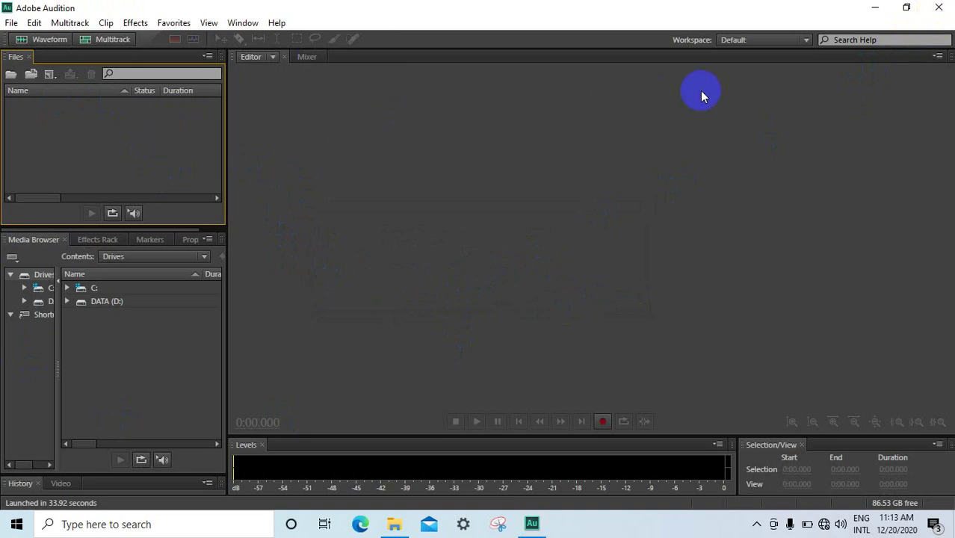
left_click(940, 8)
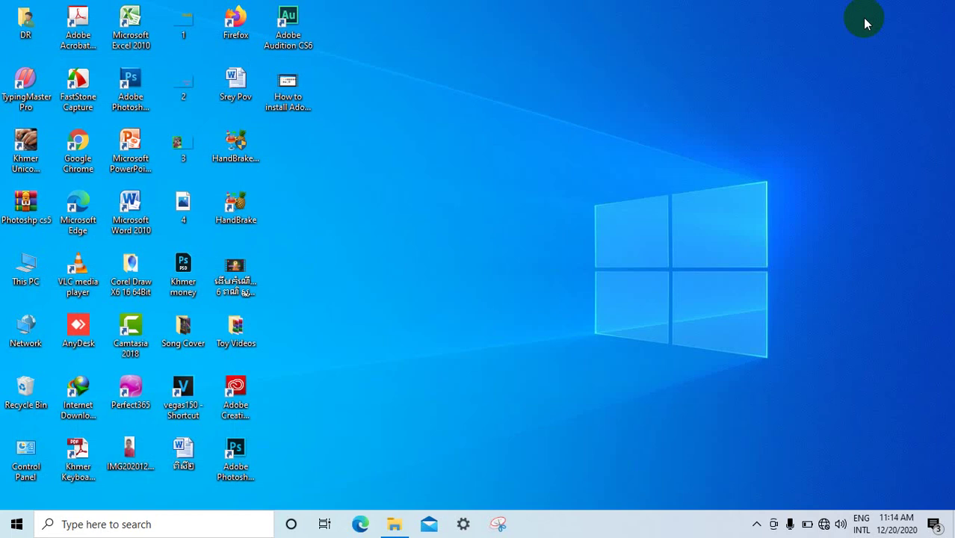